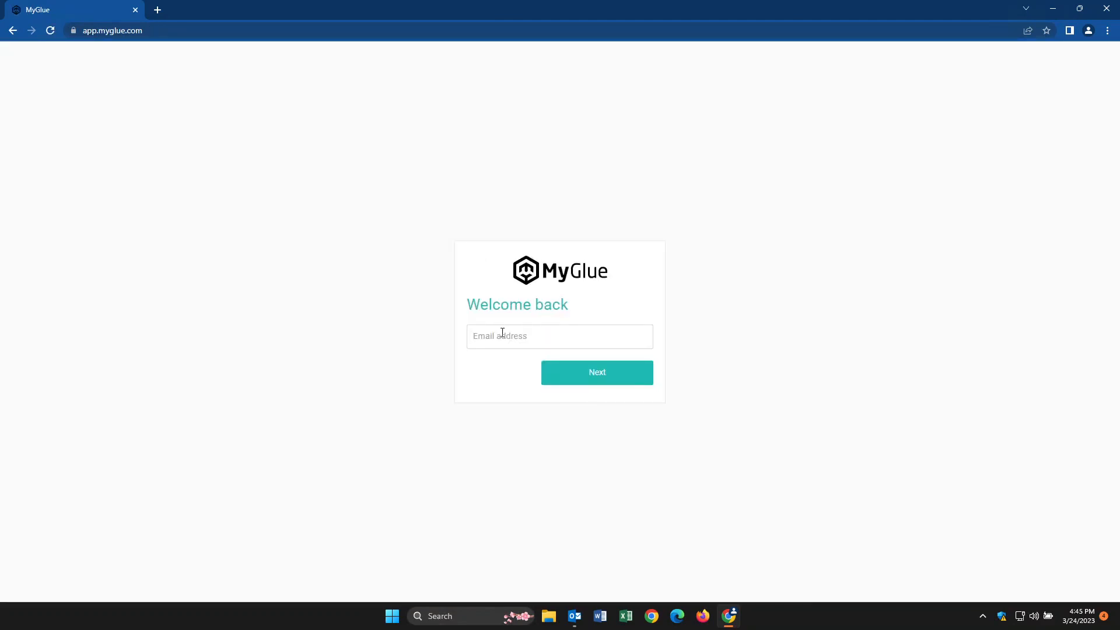
- Fill in the account e-mail from the autofill suggestion and continue to Microsoft sign-in
click(503, 332)
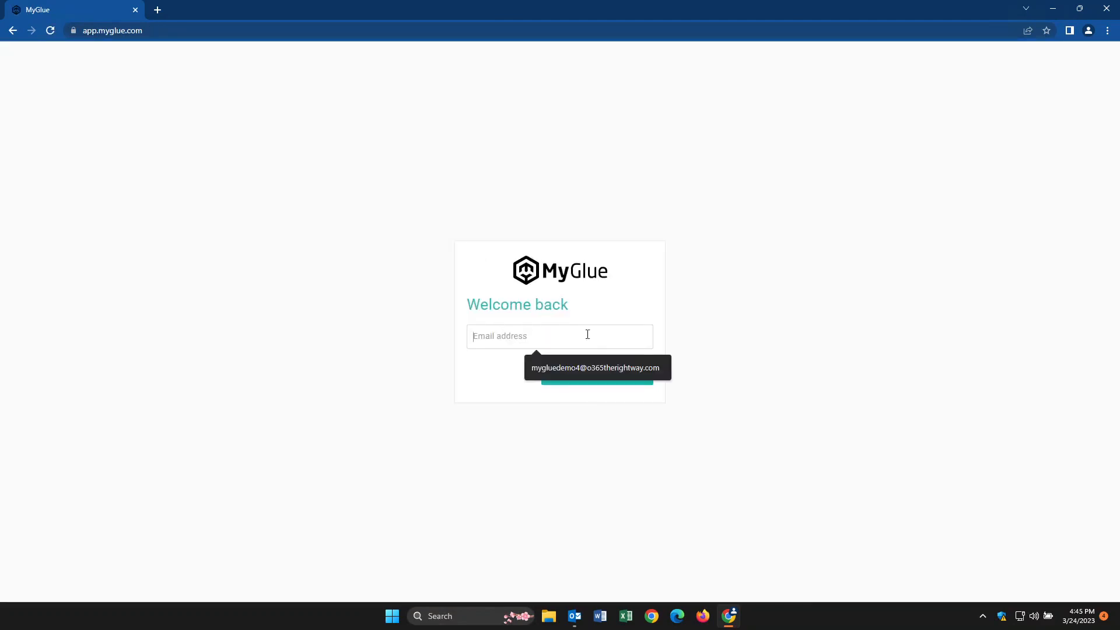
key(Down)
key(Return)
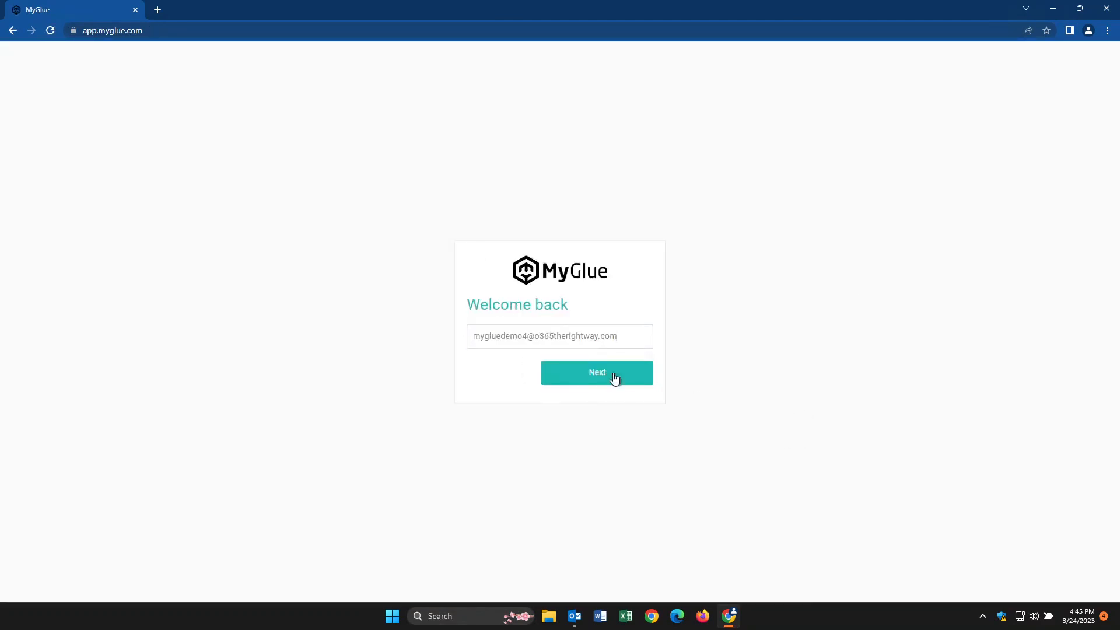
click(615, 379)
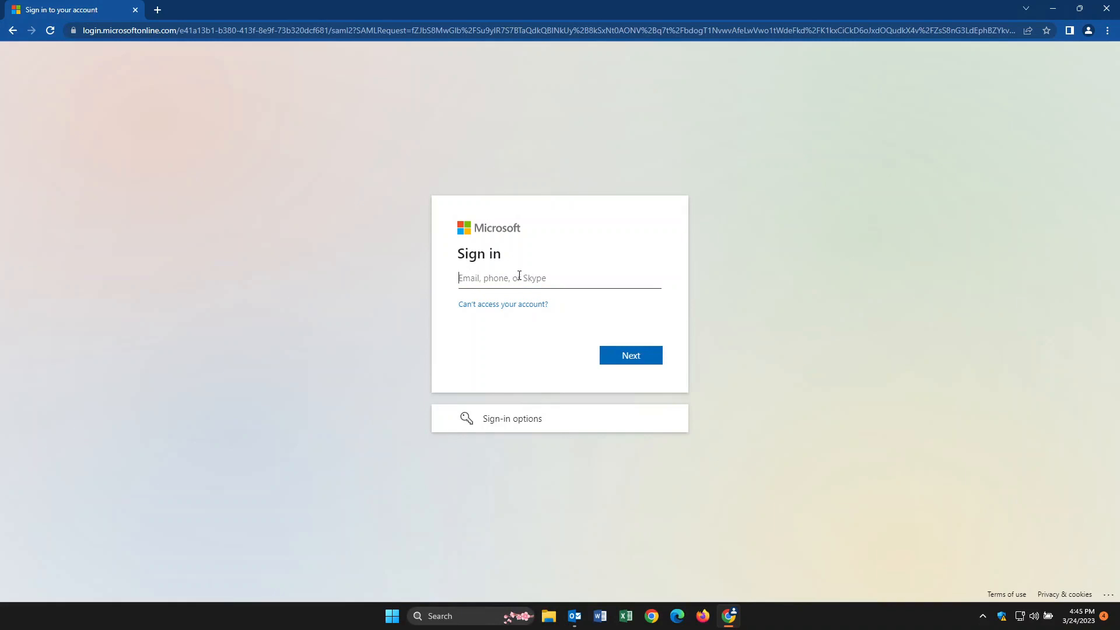
- Sign in to Microsoft with the pasted account e-mail and password, then begin Authenticator setup
key(ctrl+v)
click(639, 357)
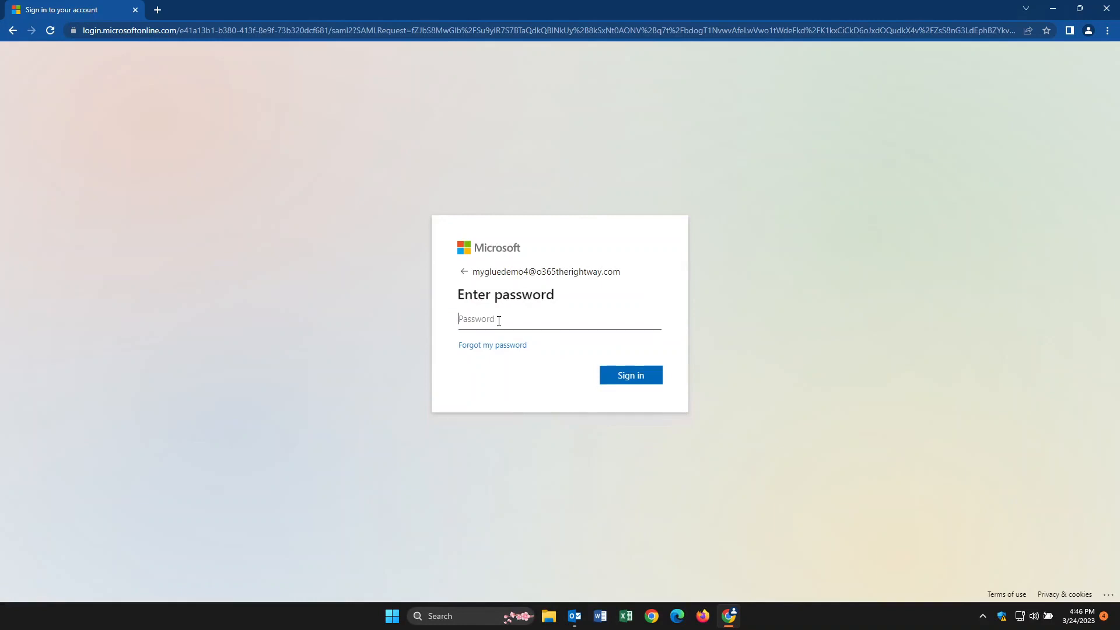
key(ctrl+v)
click(505, 327)
click(629, 380)
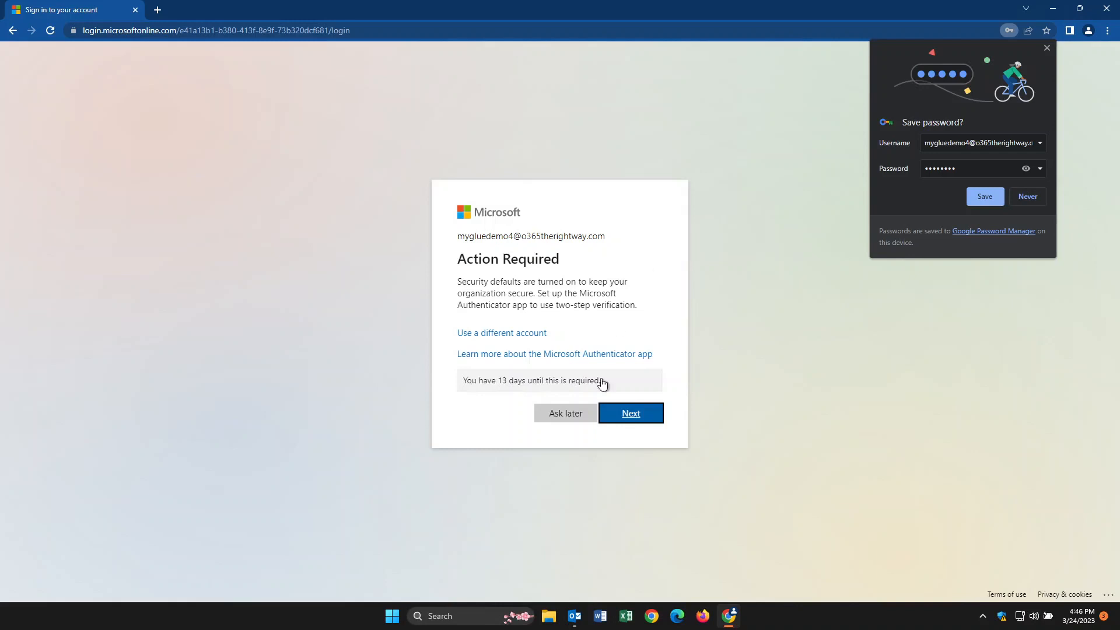
click(627, 415)
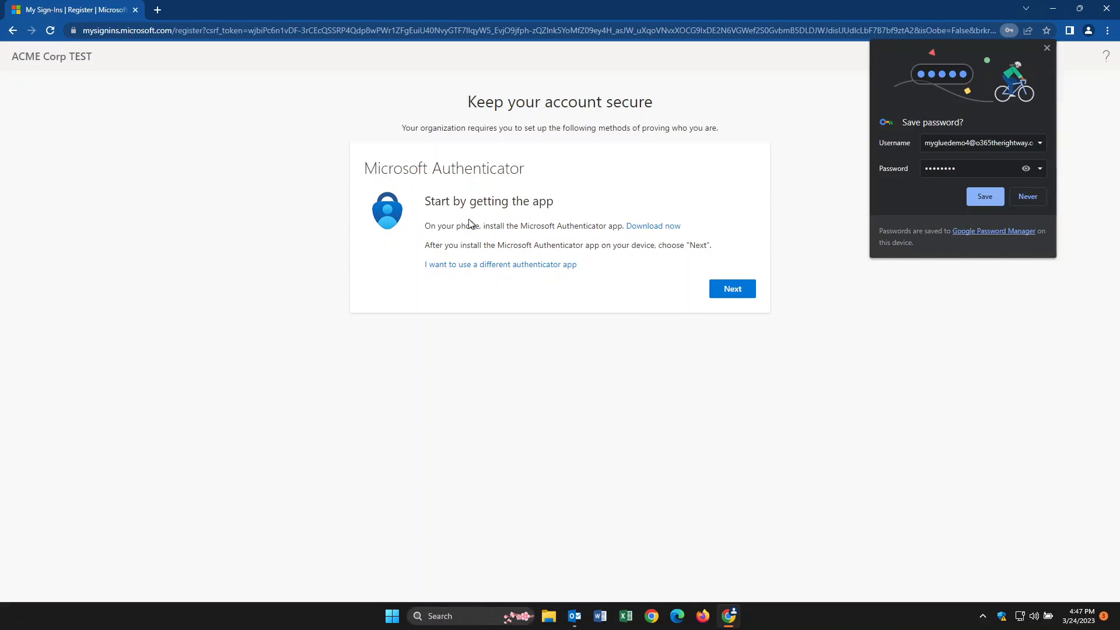
- Open the Microsoft Authenticator app download page in a new tab
click(661, 229)
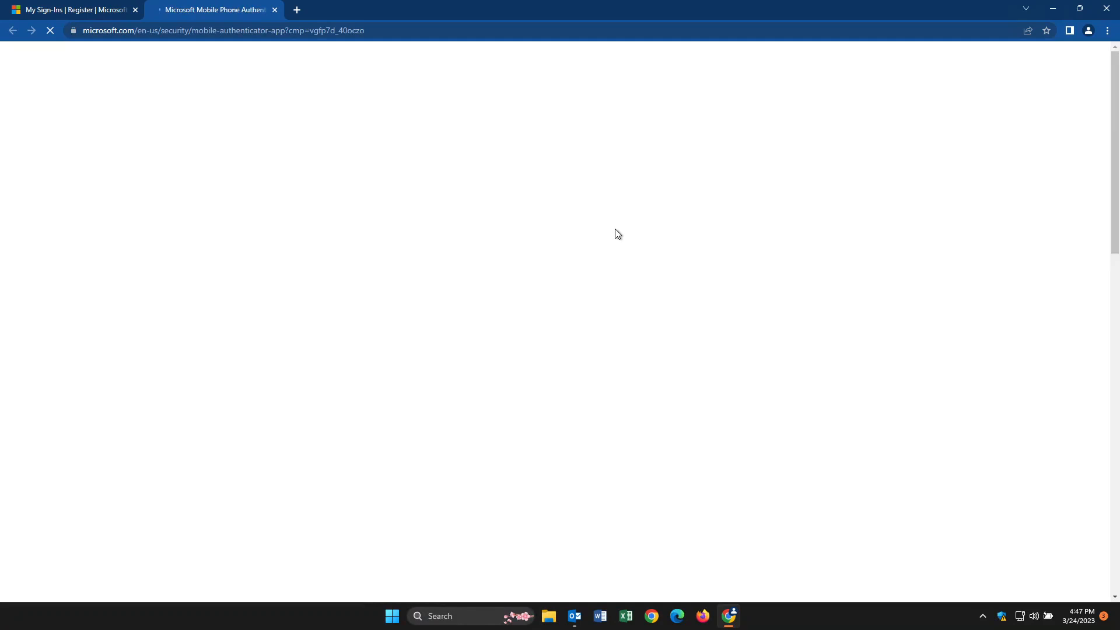
- Scroll the download page down to the Google Play and App Store QR codes
scroll(542, 233, down, 5)
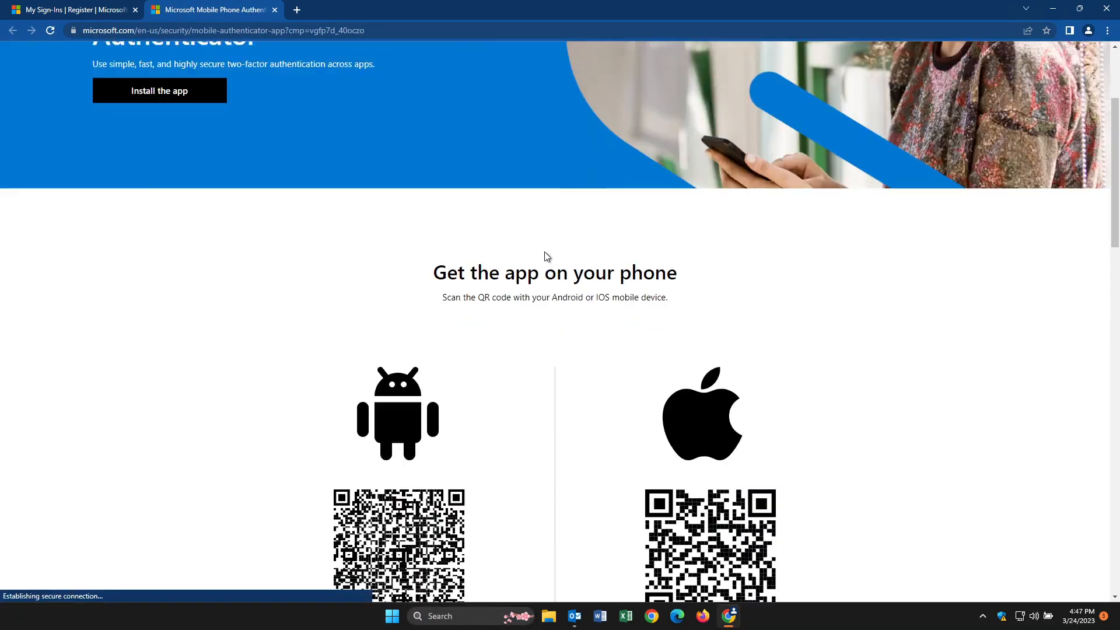
scroll(544, 258, down, 1)
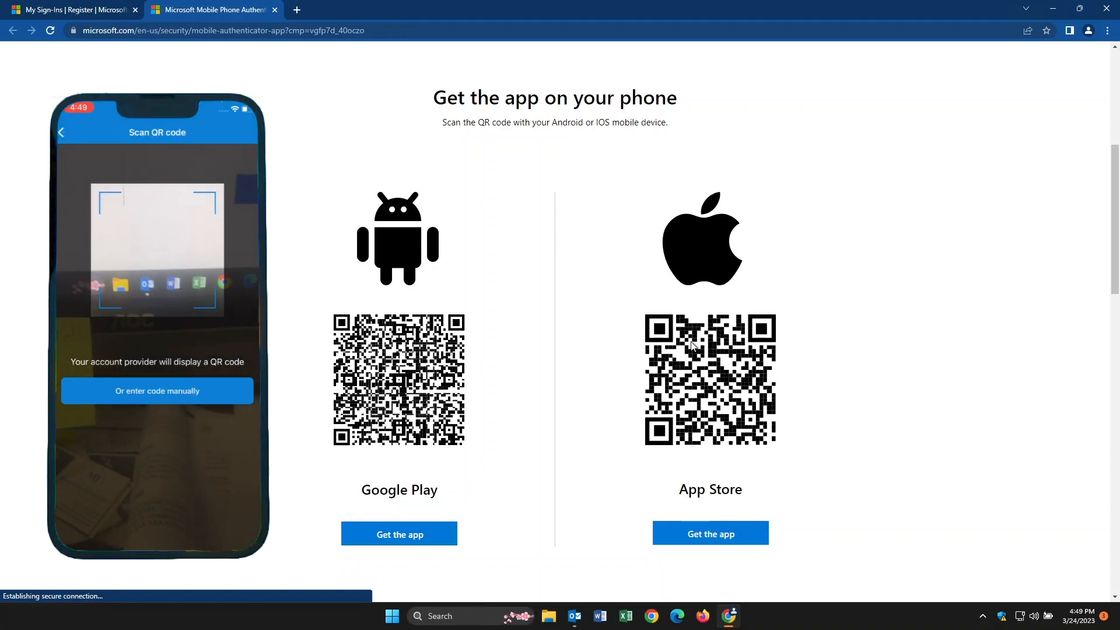
- Back on My Sign-Ins, register the Authenticator app via its QR code and test notification
click(99, 13)
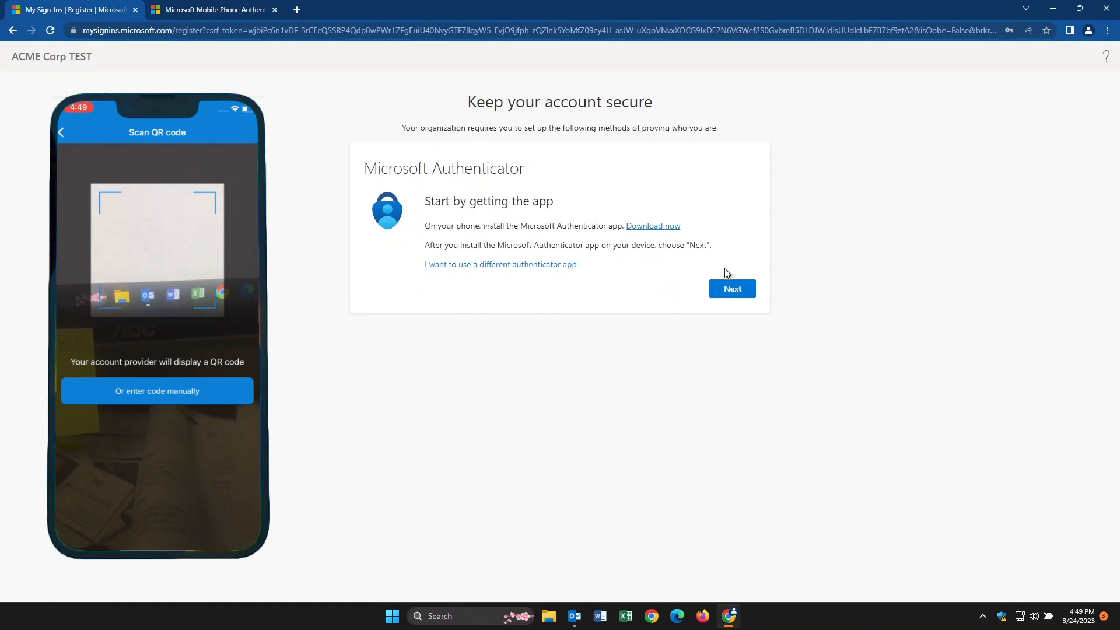
click(733, 292)
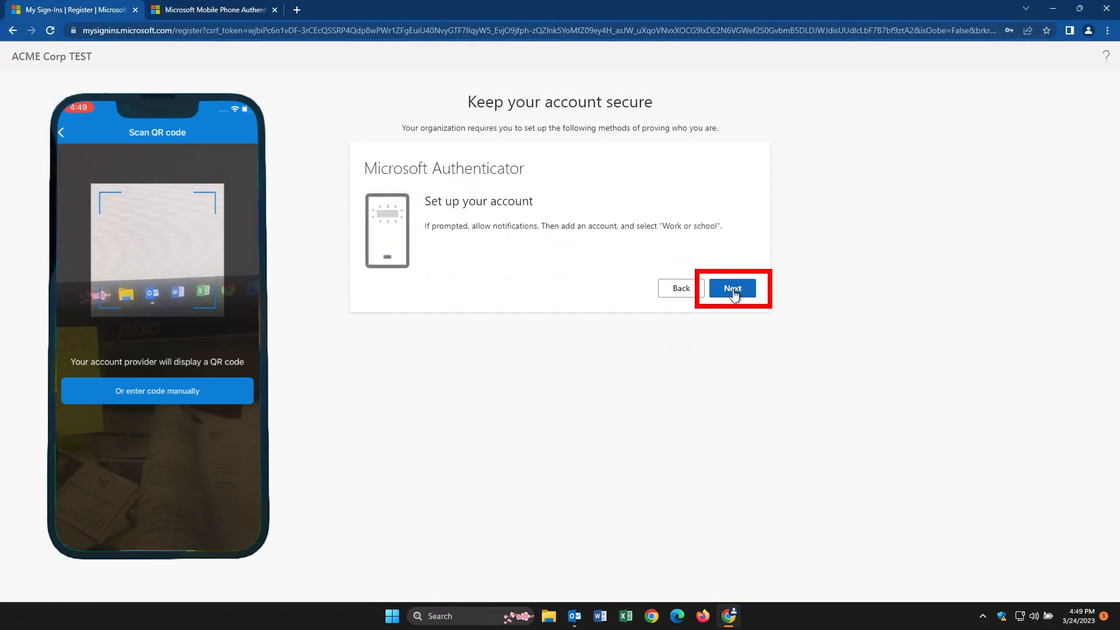
click(734, 292)
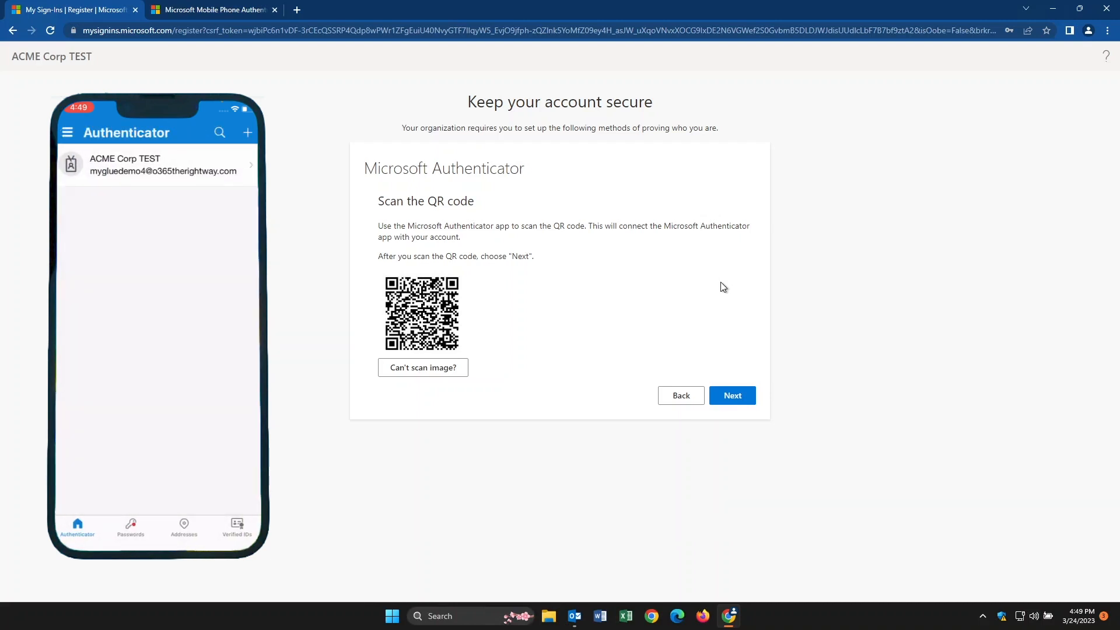
click(738, 399)
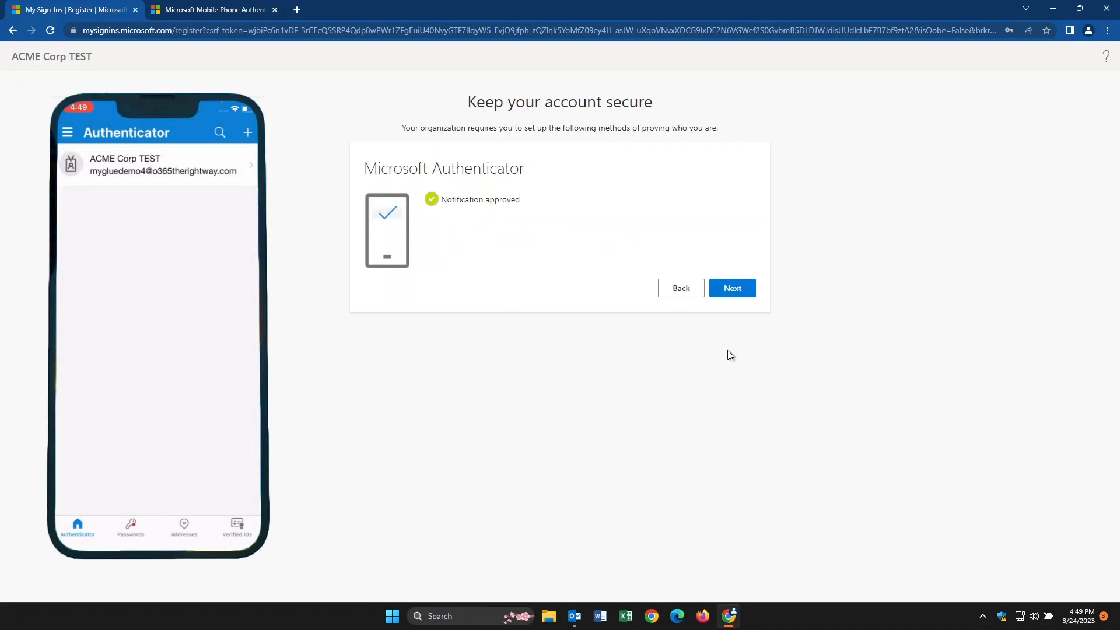
click(737, 293)
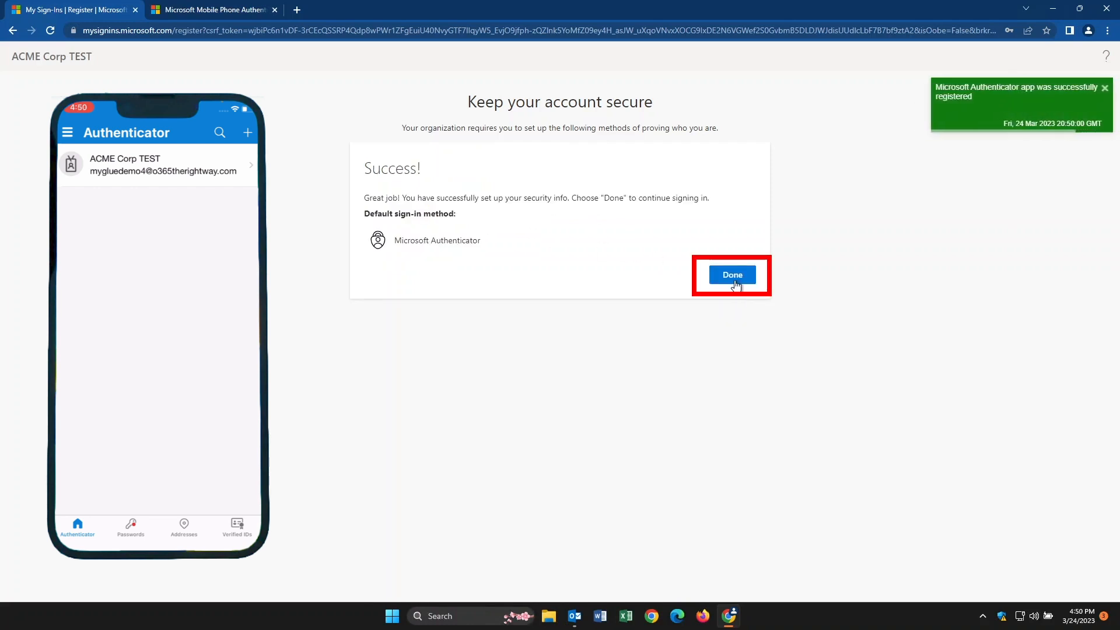
- Finish the security setup and answer No to staying signed in
click(736, 281)
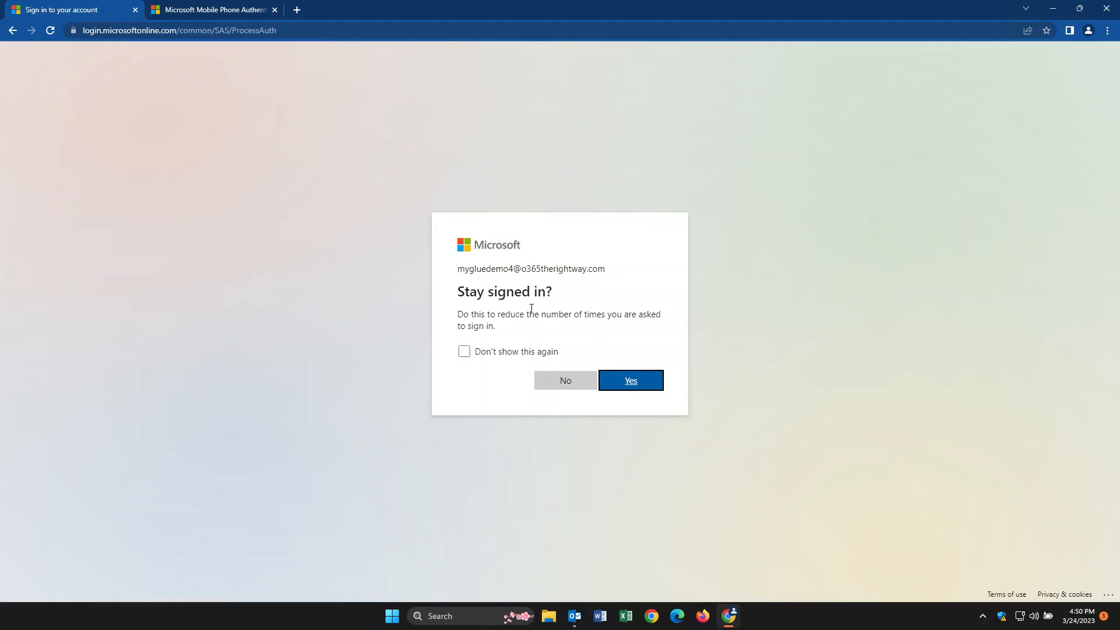
click(570, 381)
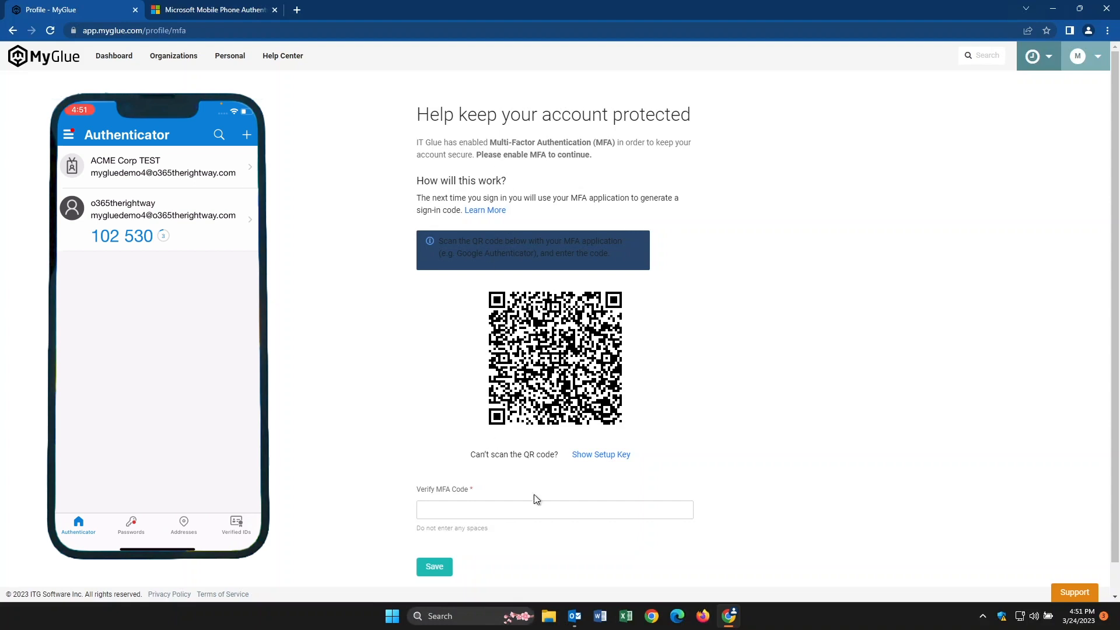
- Enter the Authenticator's verification code and save it to enable MFA in MyGlue
click(500, 510)
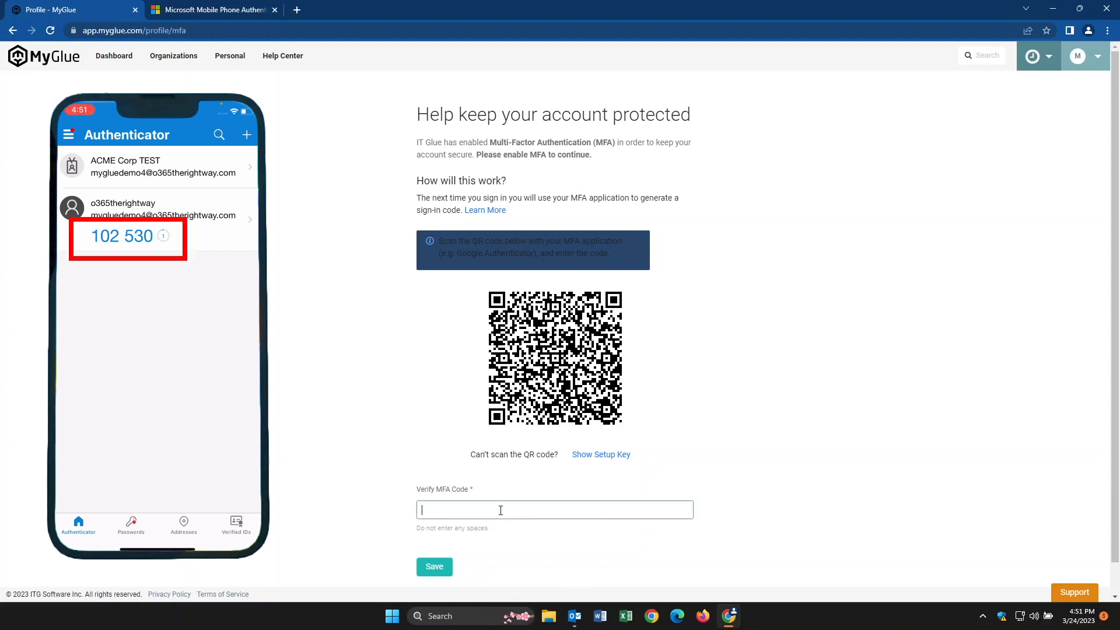
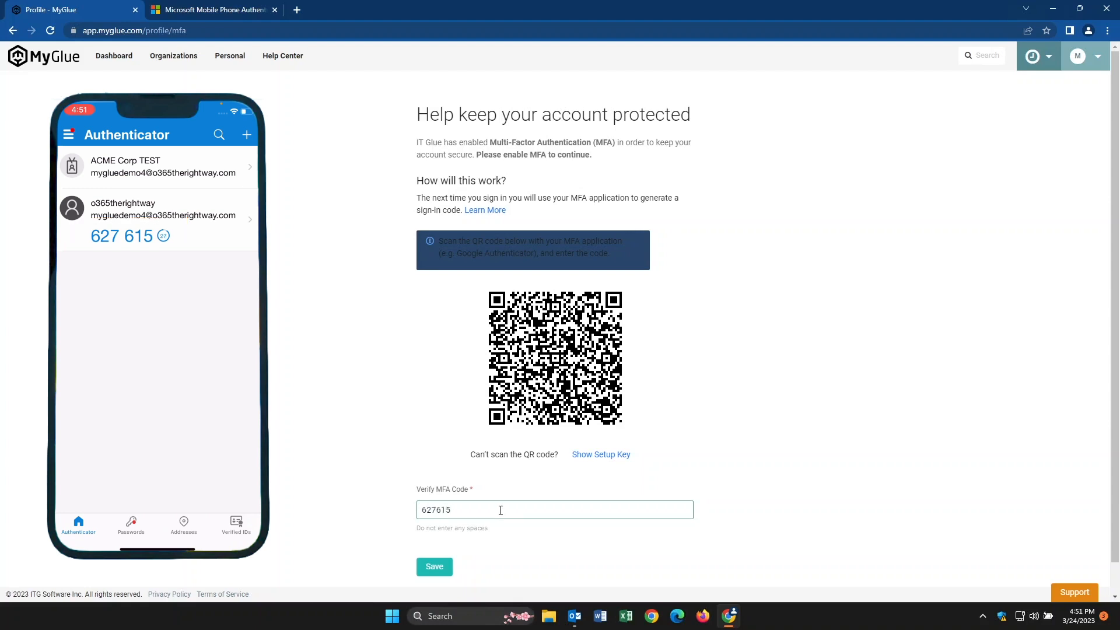
click(433, 571)
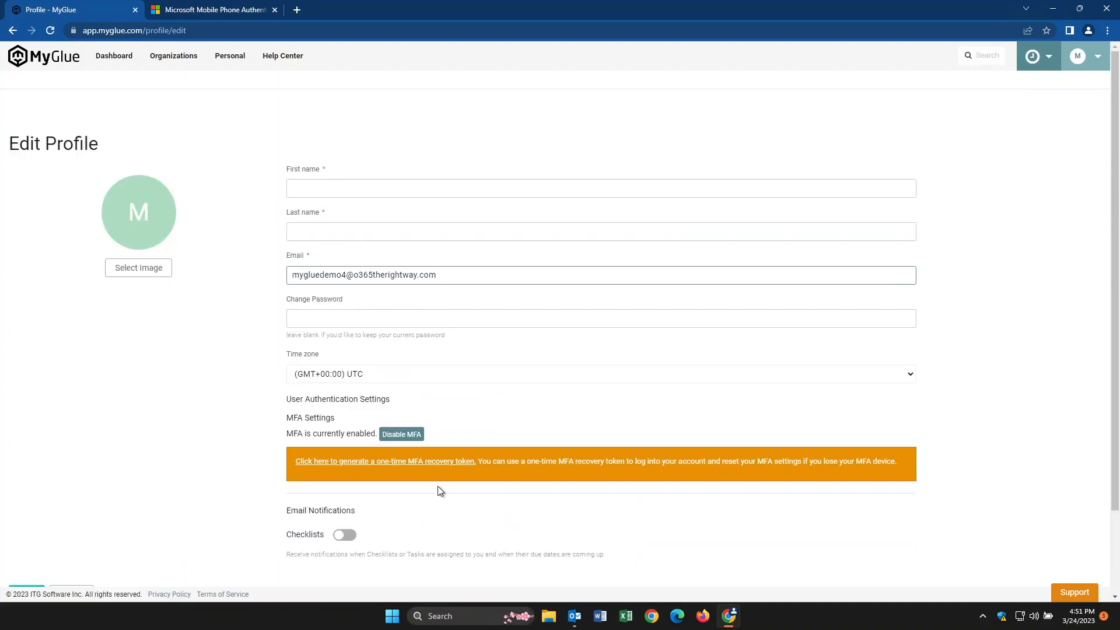
click(346, 189)
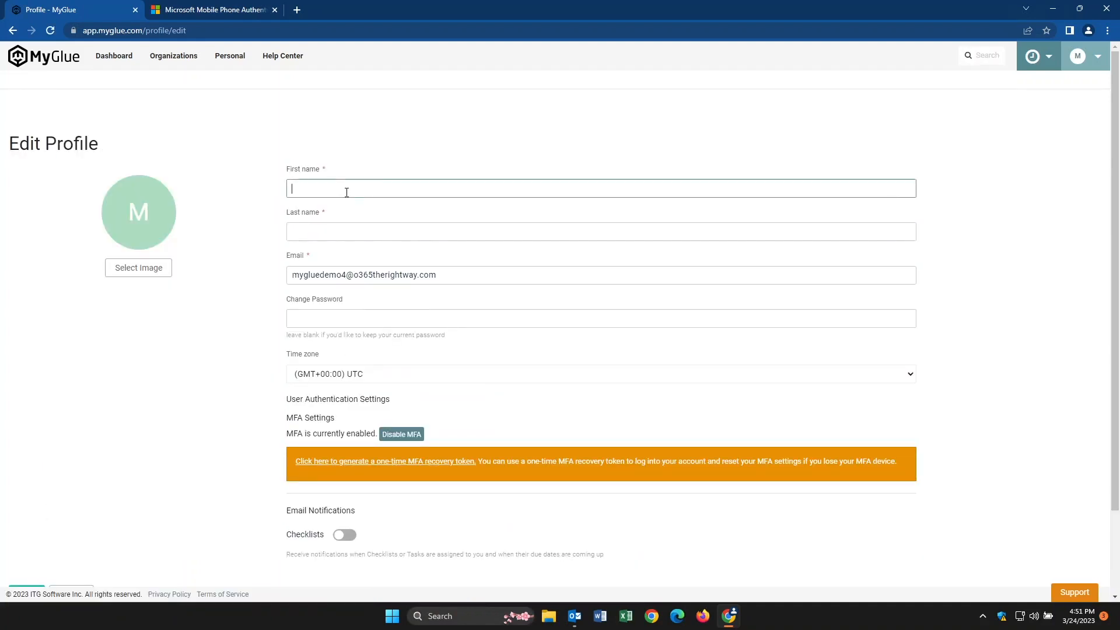
- Fill in first name MyGlue and last name Demo, leaving the password unchanged
text(MyGlue)
key(Tab)
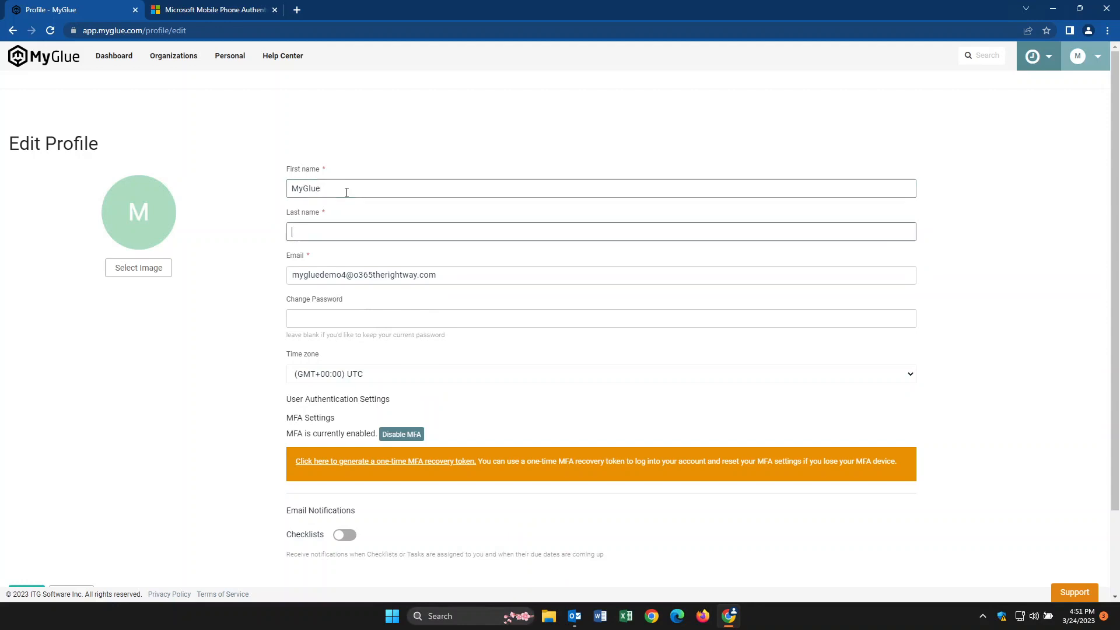
text(Demo)
click(331, 318)
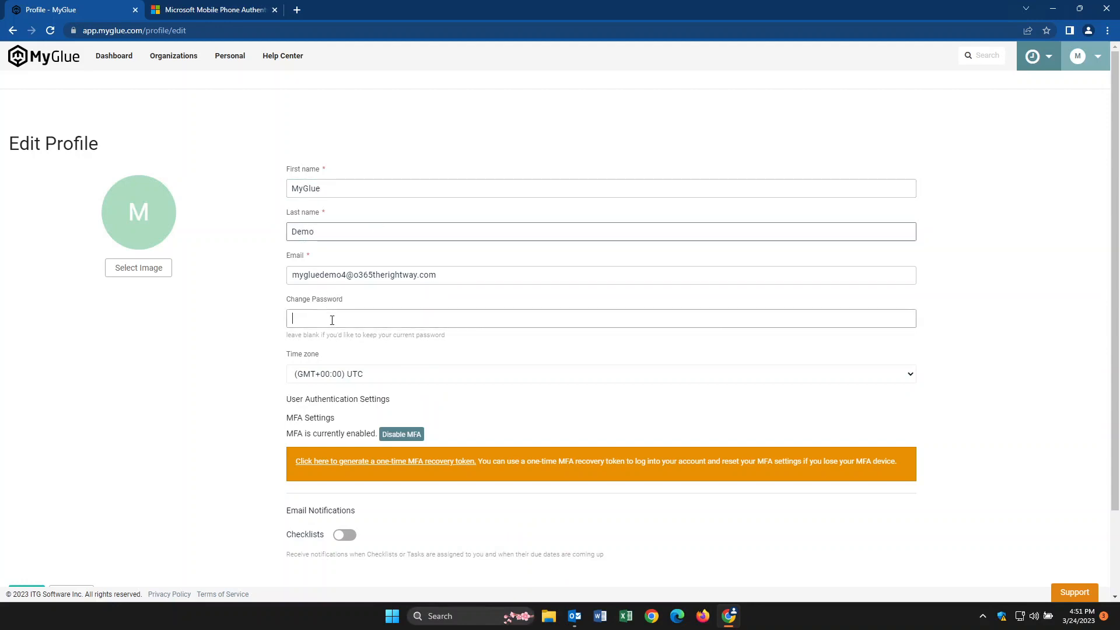
- Set the time zone to (GMT-05:00) Eastern Time (US & Canada) and save the profile
click(337, 376)
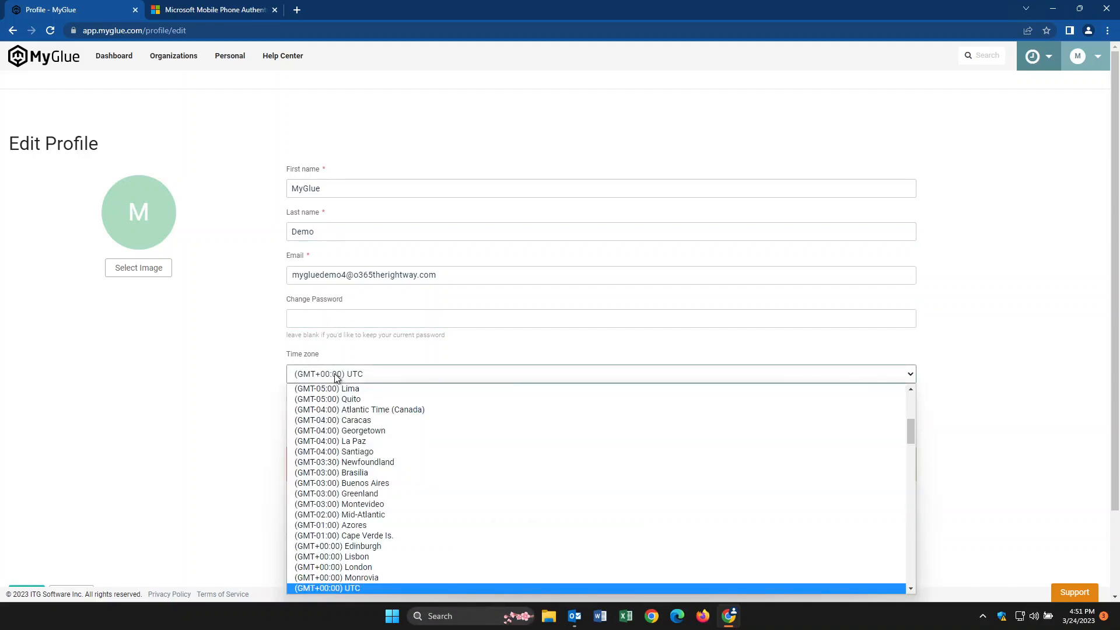
scroll(353, 522, down, 4)
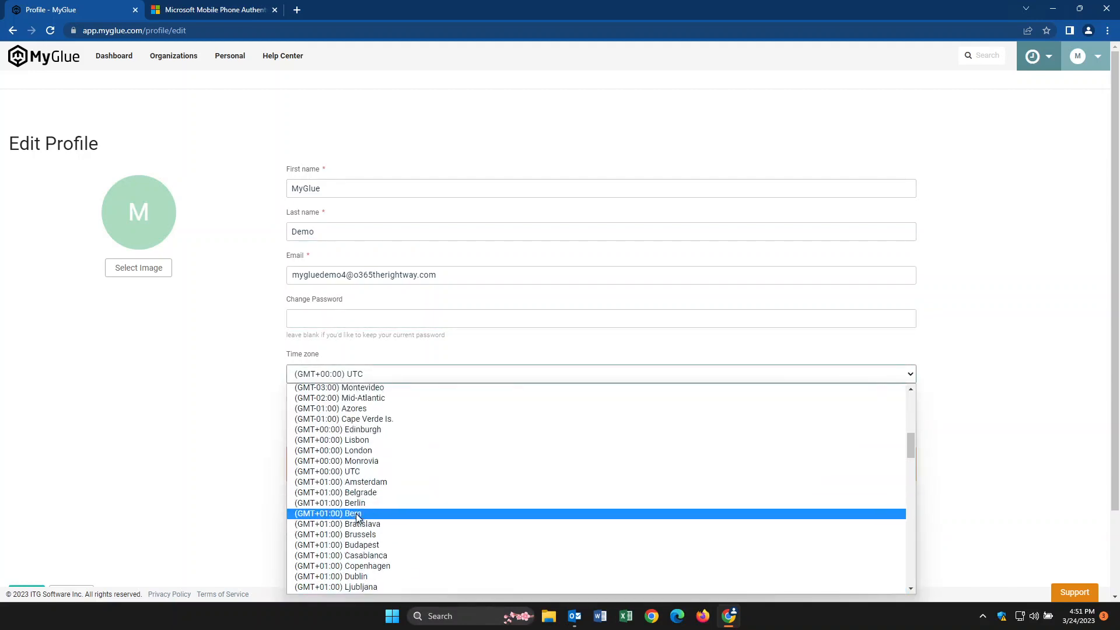
scroll(356, 517, up, 7)
scroll(356, 509, down, 5)
scroll(358, 501, up, 4)
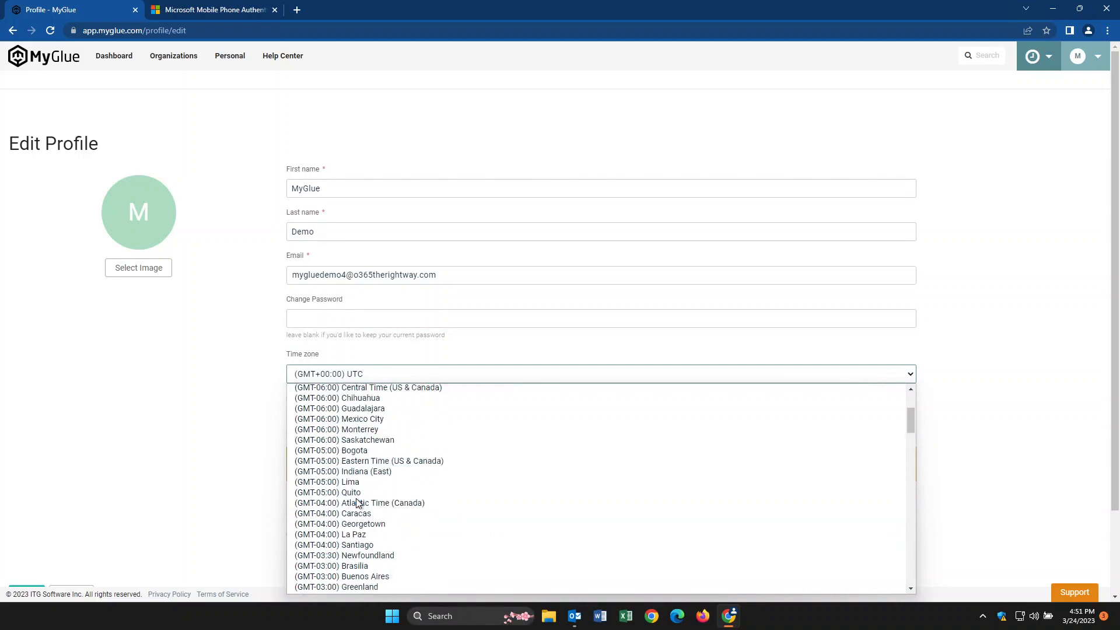
click(369, 461)
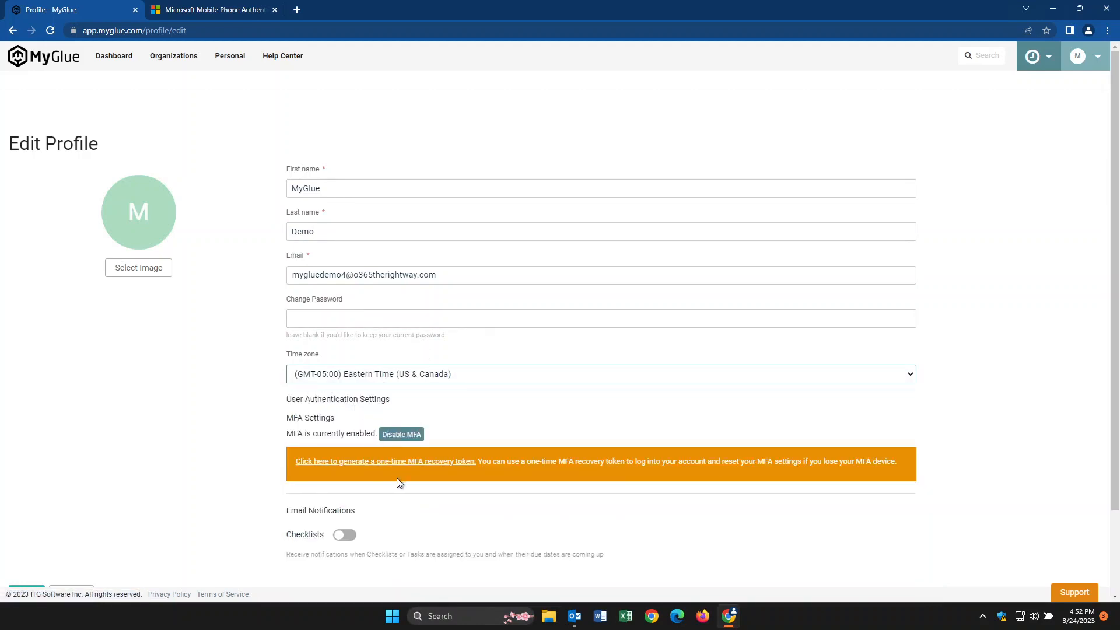
scroll(396, 478, down, 1)
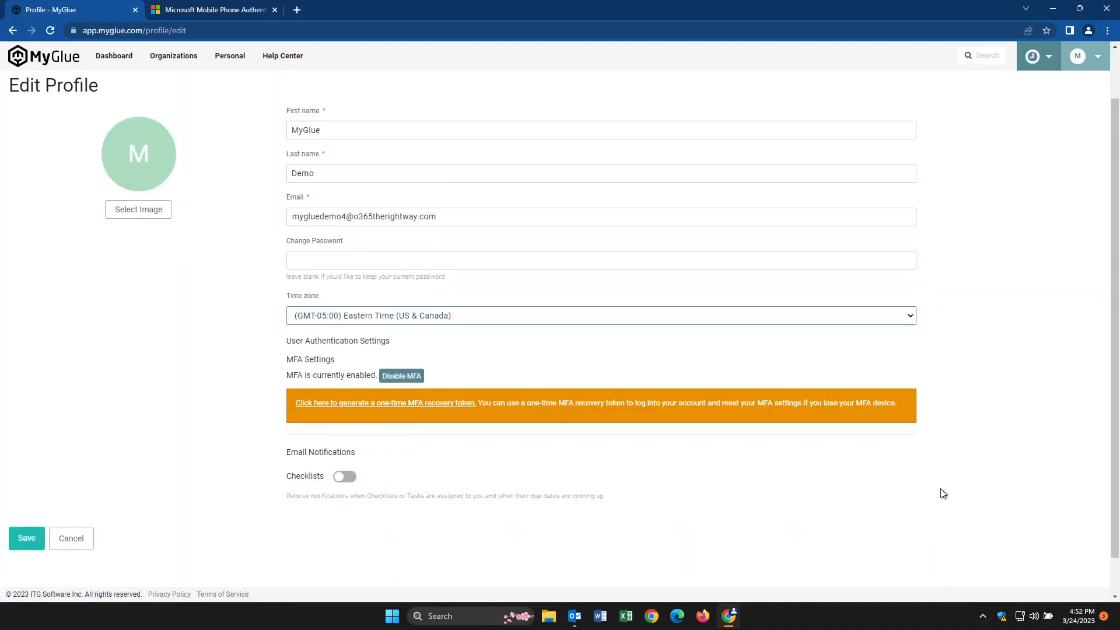
click(28, 537)
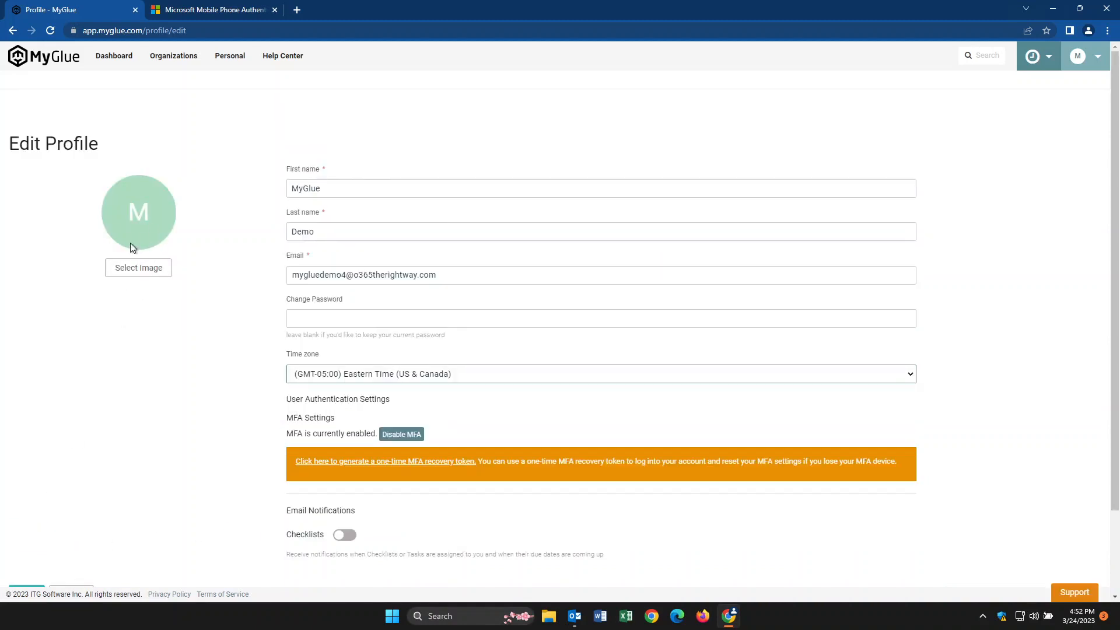
scroll(131, 243, down, 2)
- Save the profile, then open the ACME Corp organization's Passwords list
click(17, 498)
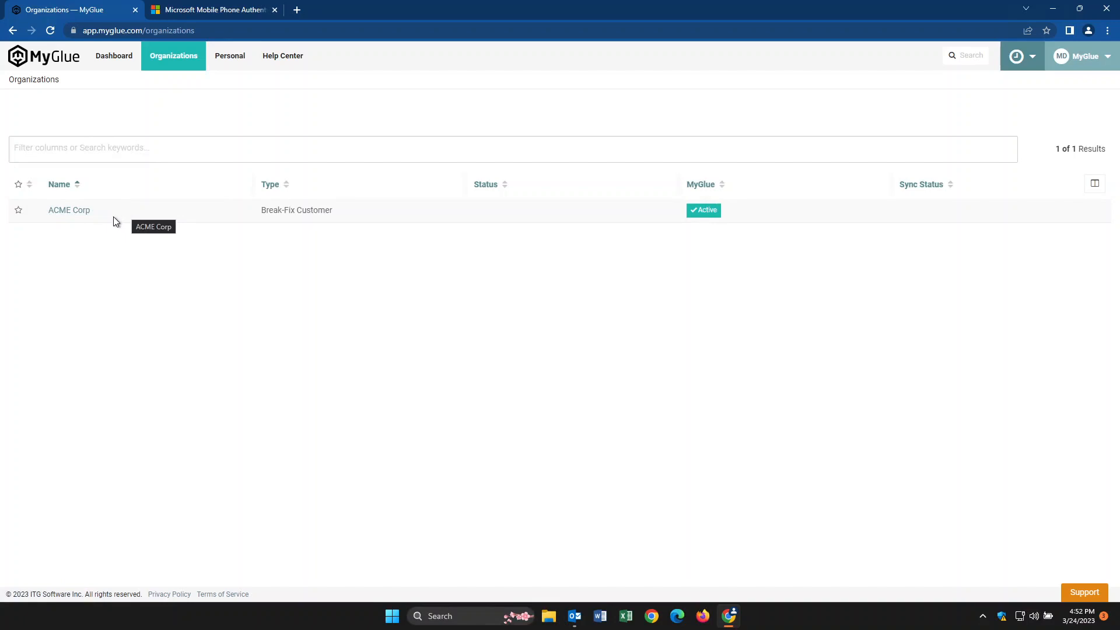
click(70, 212)
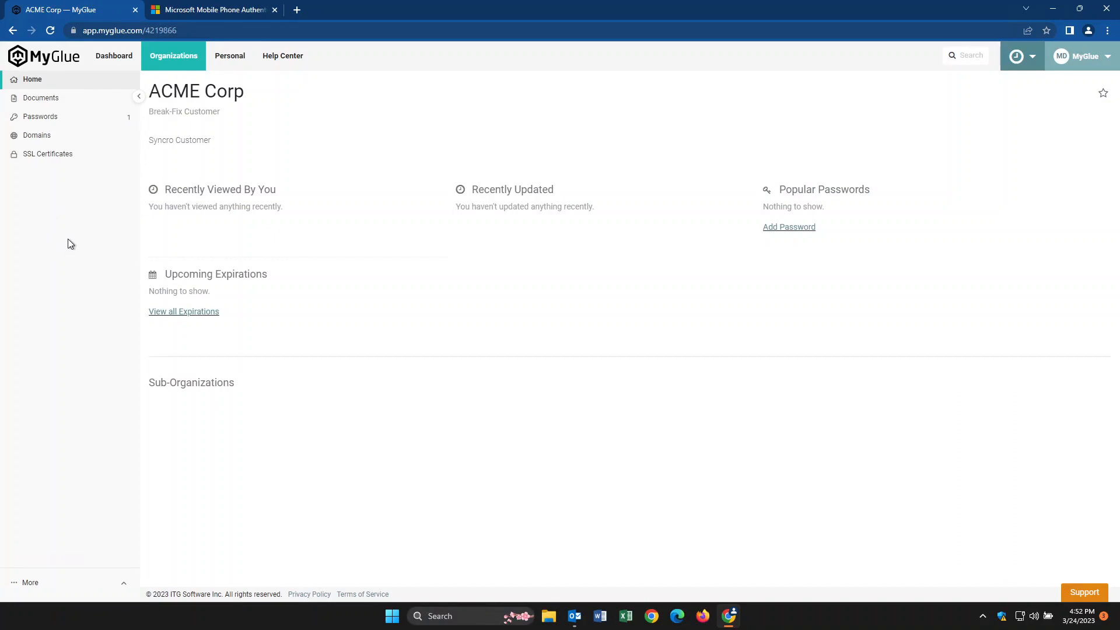
click(49, 123)
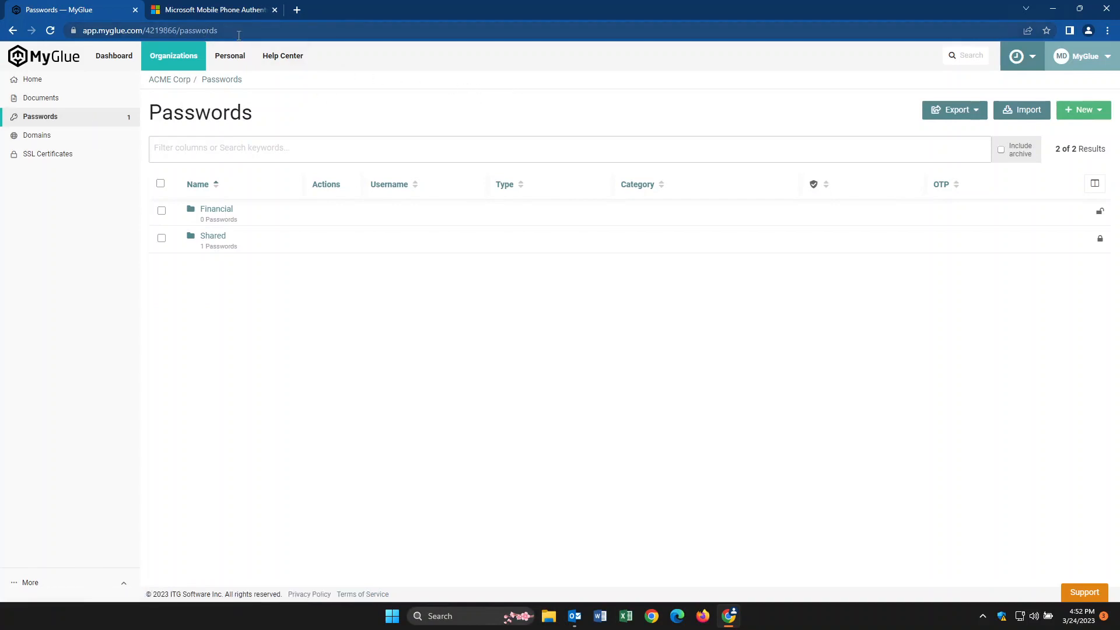
- Bookmark the ACME Corp Passwords page with the name MyGlue
drag(234, 30, 83, 30)
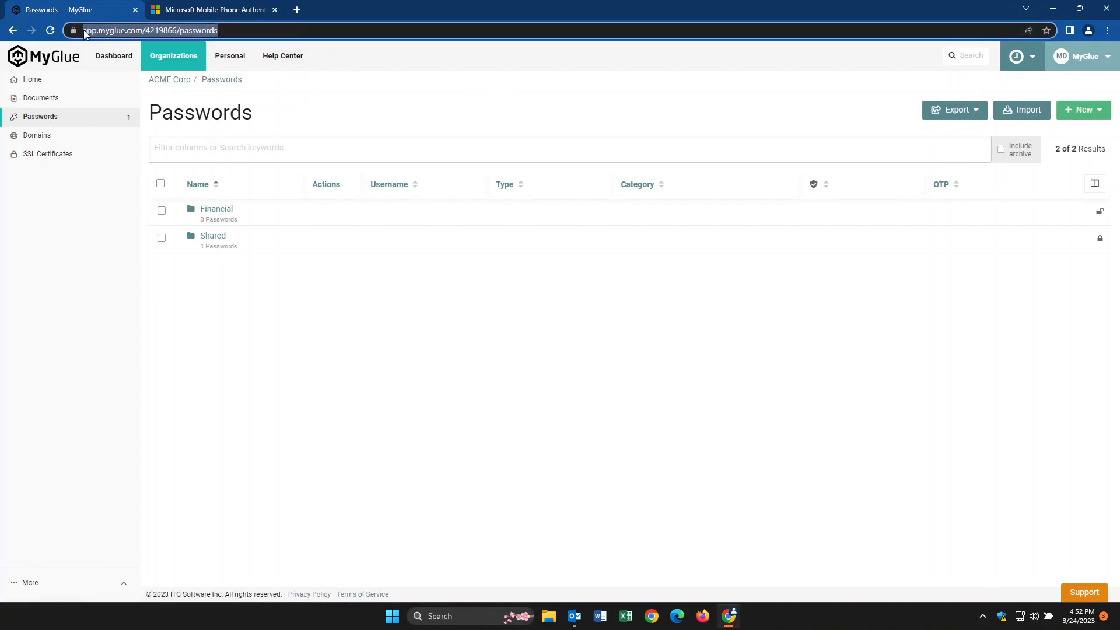
click(126, 30)
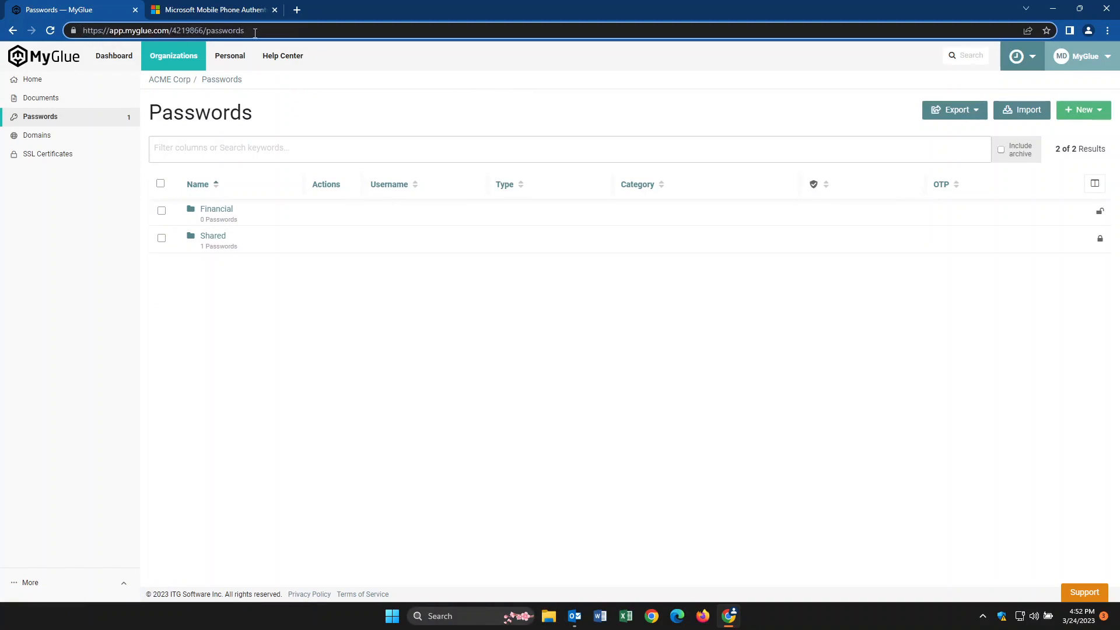
click(1046, 31)
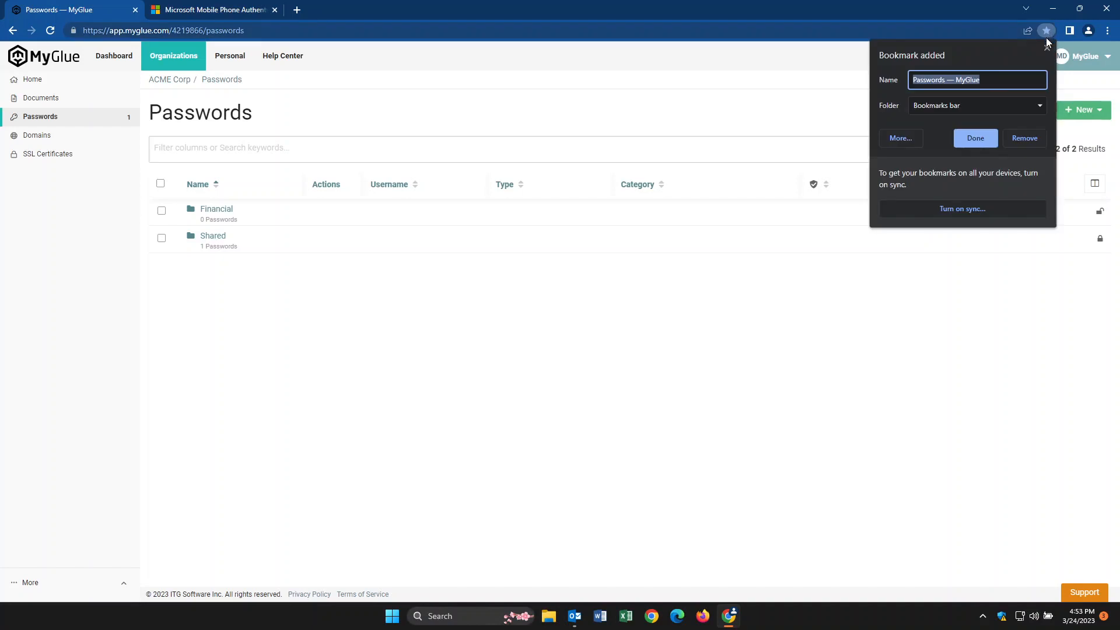
click(953, 79)
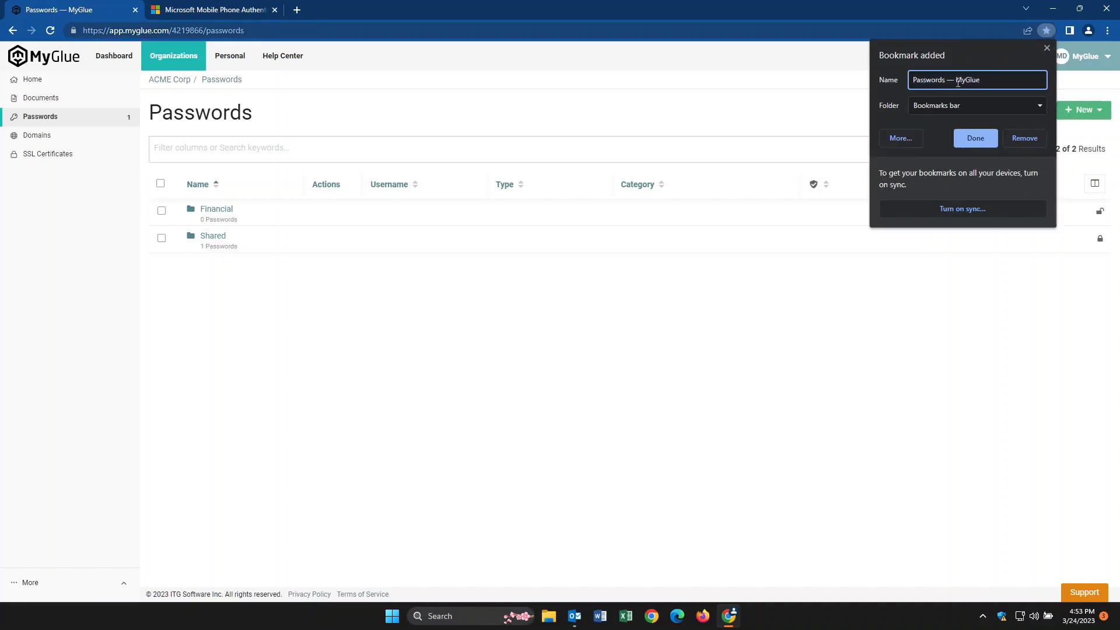
drag(957, 80, 911, 80)
key(BackSpace)
click(972, 140)
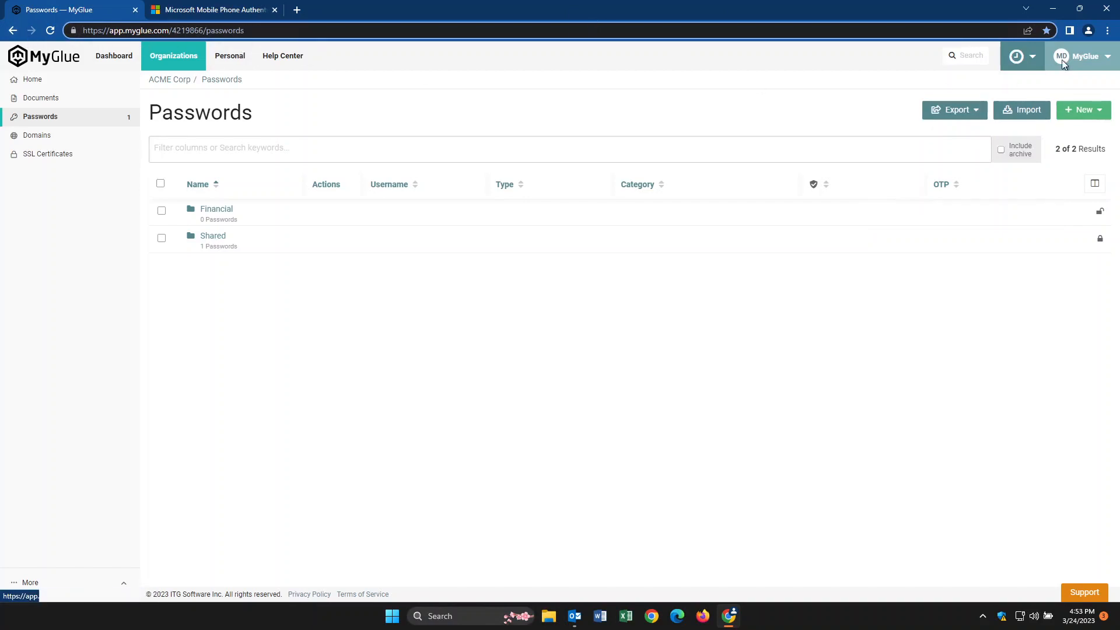
- Turn on Chrome's bookmarks bar so the MyGlue bookmark shows
click(1108, 31)
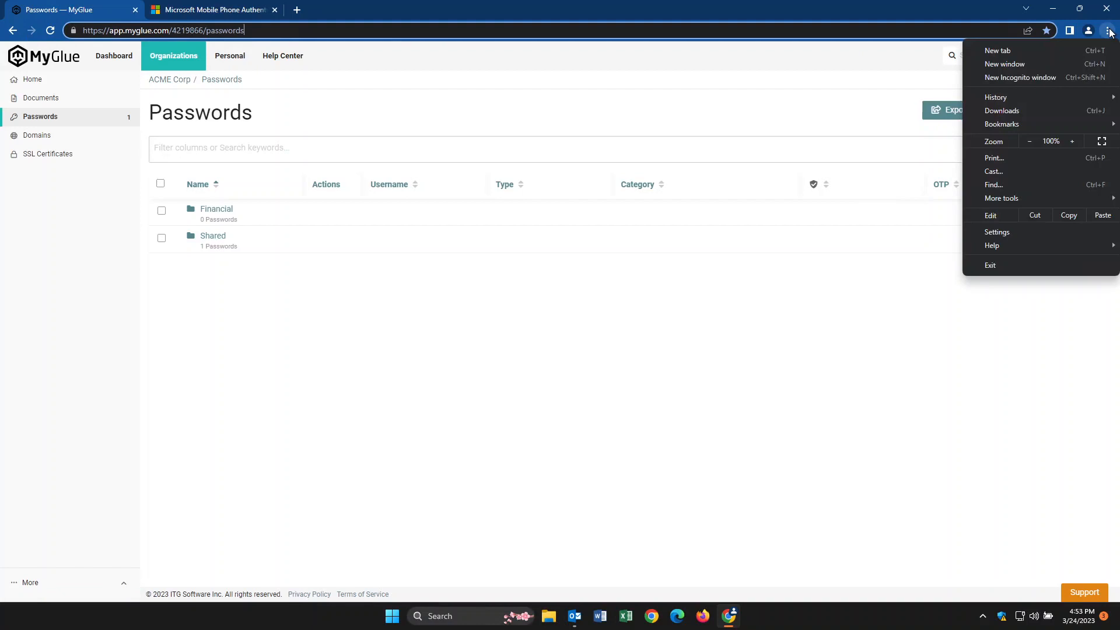
mouse_move(1025, 128)
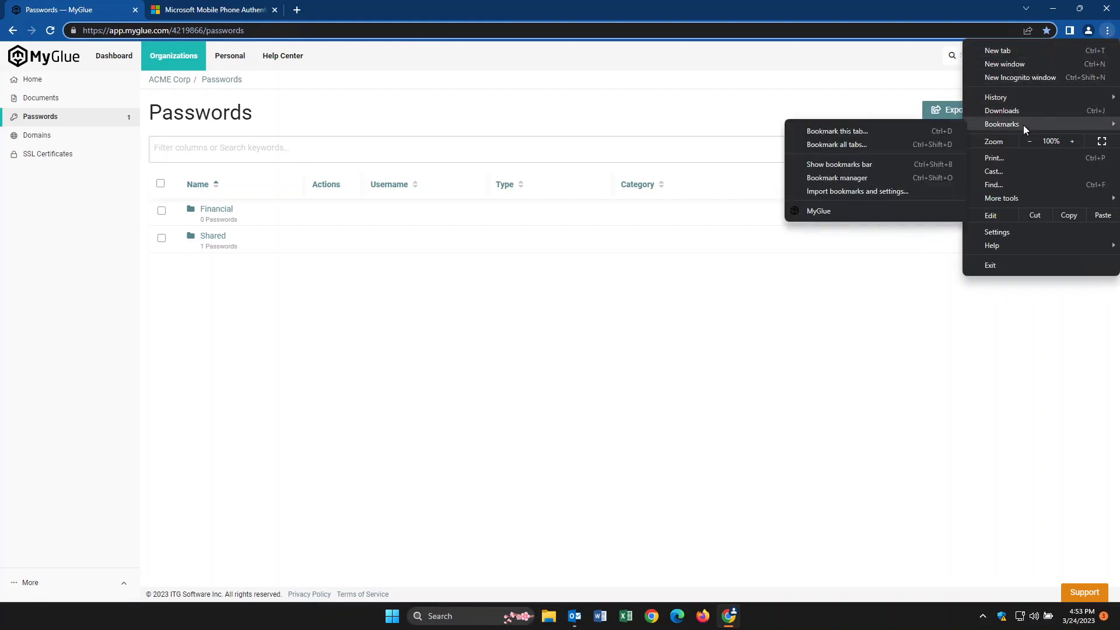
click(868, 166)
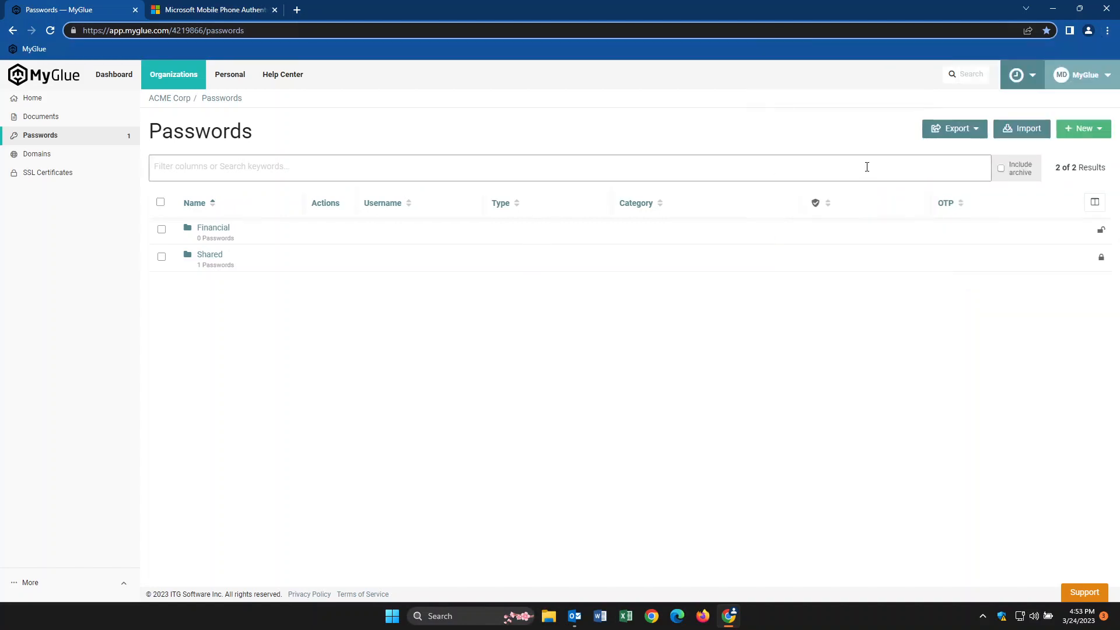